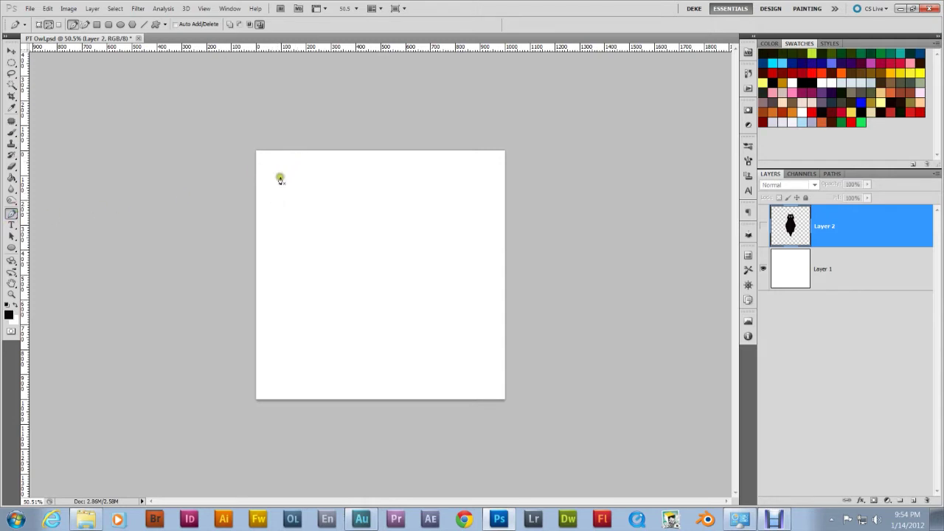
Place three smooth Pen anchors forming a wavy curve across the top of the canvas.
left_click(281, 174)
left_click_drag(282, 175, 282, 207)
left_click_drag(346, 180, 348, 227)
left_click_drag(397, 179, 400, 217)
Adjust the right anchor's direction handles to reshape the curve's final segment.
mouse_move(401, 210)
left_mouse_down()
mouse_move(395, 185)
mouse_move(402, 219)
left_mouse_up()
mouse_move(395, 144)
left_mouse_down()
mouse_move(434, 165)
mouse_move(391, 143)
mouse_move(372, 148)
mouse_move(415, 156)
mouse_move(364, 155)
mouse_move(400, 146)
mouse_move(419, 162)
mouse_move(388, 152)
mouse_move(383, 170)
mouse_move(382, 157)
left_mouse_up()
left_click(400, 142)
left_click_drag(394, 215, 432, 178)
mouse_move(384, 159)
left_mouse_down()
mouse_move(358, 166)
mouse_move(398, 161)
mouse_move(378, 155)
mouse_move(378, 177)
mouse_move(379, 170)
left_mouse_up()
left_click(397, 180, "alt")
mouse_move(398, 182)
left_mouse_down()
mouse_move(425, 186)
mouse_move(396, 180)
mouse_move(406, 181)
left_mouse_up()
Tilt the middle anchor's handle up-left and pull the first and middle handles downward.
left_click(346, 180, "ctrl")
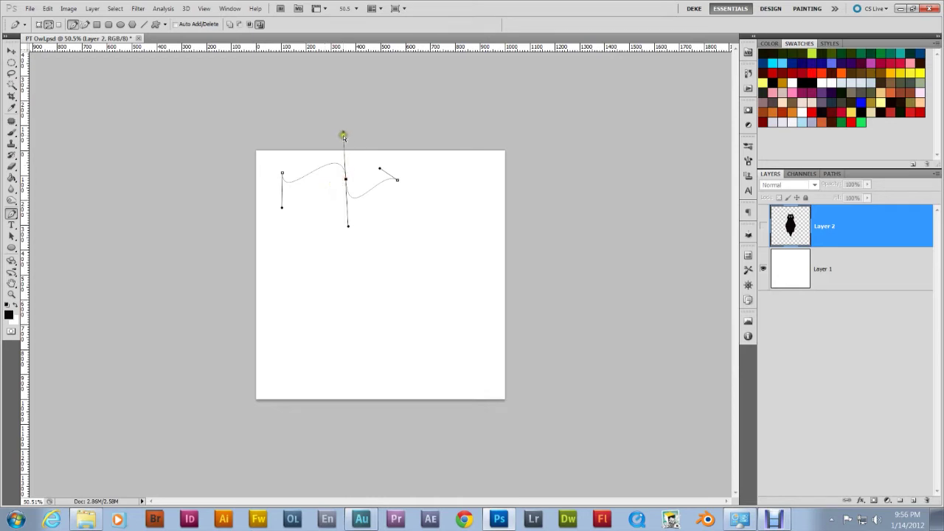
left_click_drag(343, 133, 313, 151)
left_click_drag(281, 208, 290, 260)
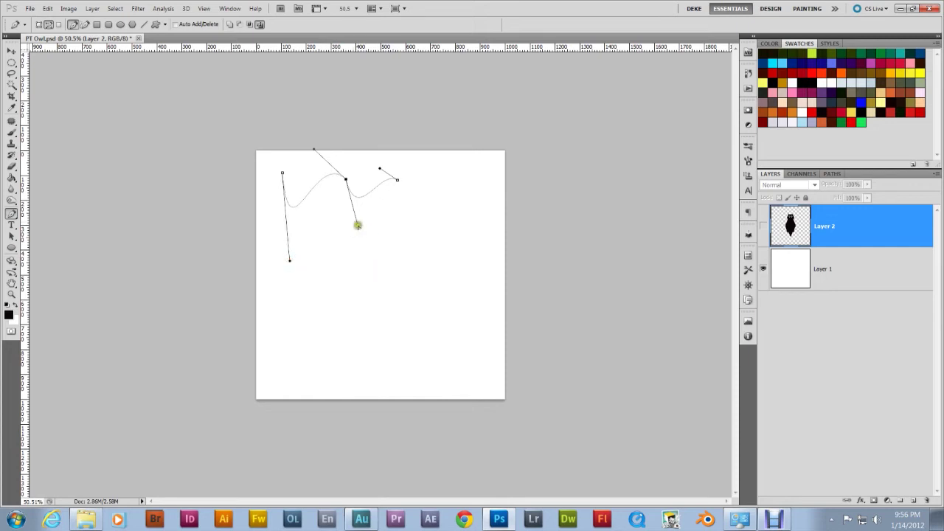
left_click_drag(357, 225, 370, 264)
With the Paths panel showing, add seven smooth anchors looping down and back across the canvas.
left_click(832, 174)
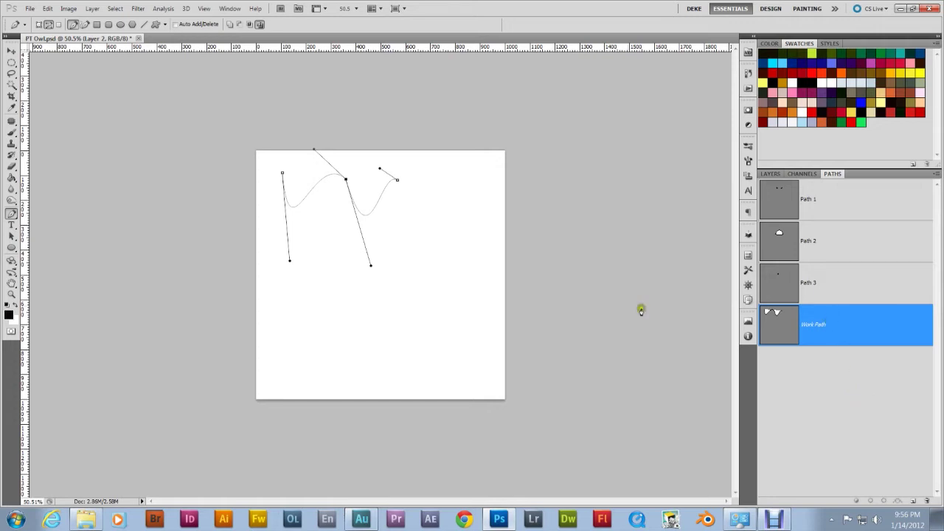
left_click_drag(333, 326, 491, 293)
left_click_drag(389, 333, 444, 239)
left_click_drag(384, 267, 430, 200)
left_click_drag(320, 249, 464, 206)
left_click_drag(355, 208, 425, 194)
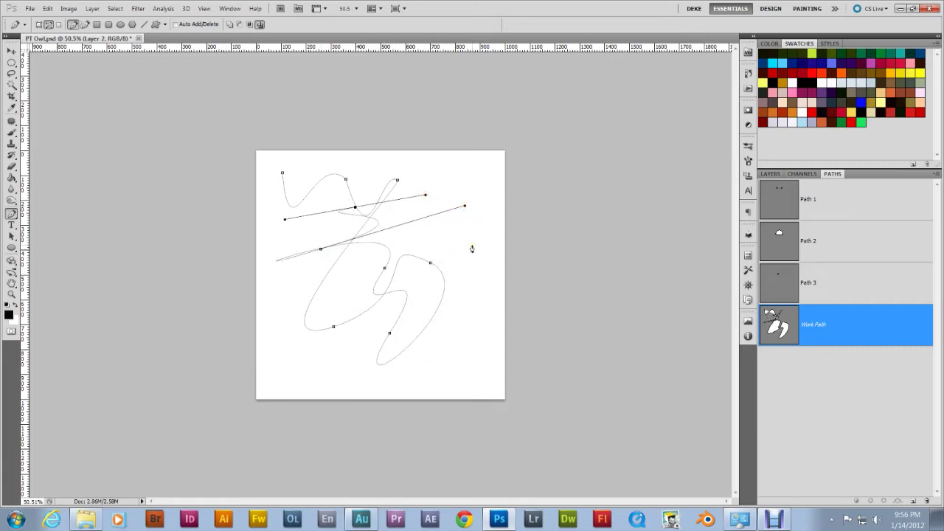
left_click_drag(468, 254, 503, 335)
left_click_drag(441, 365, 469, 267)
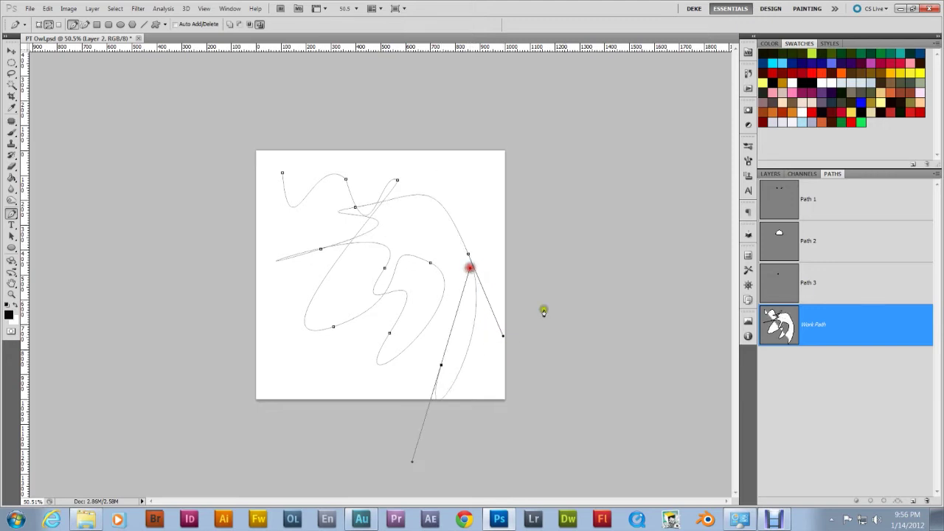
Preview Path 1, Path 2, Path 3 and Work Path, then leave the work path hidden.
left_click(829, 370)
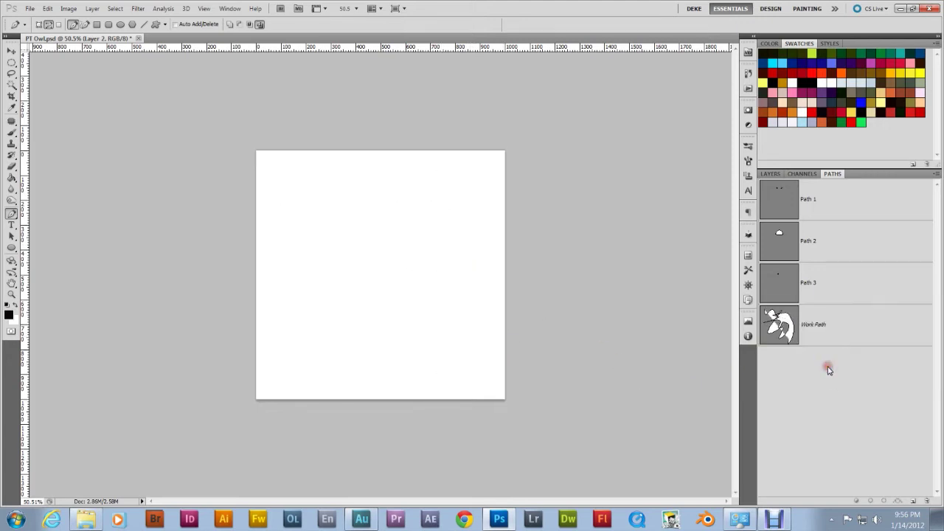
left_click(836, 322)
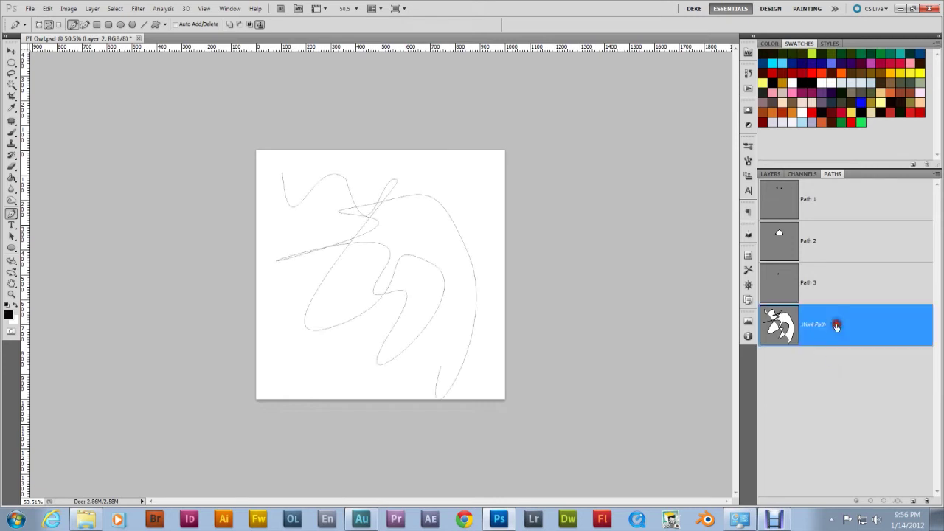
left_click(836, 293)
left_click(830, 243)
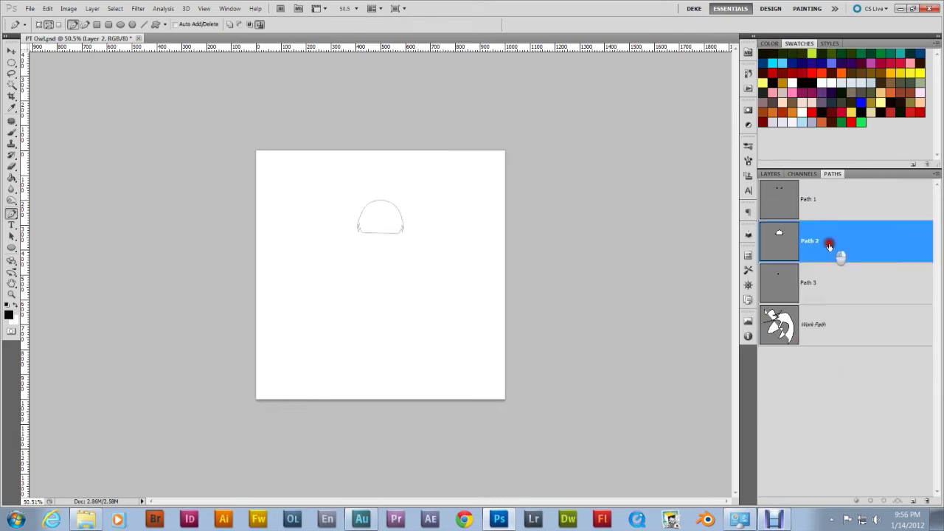
left_click(828, 195)
left_click(837, 334)
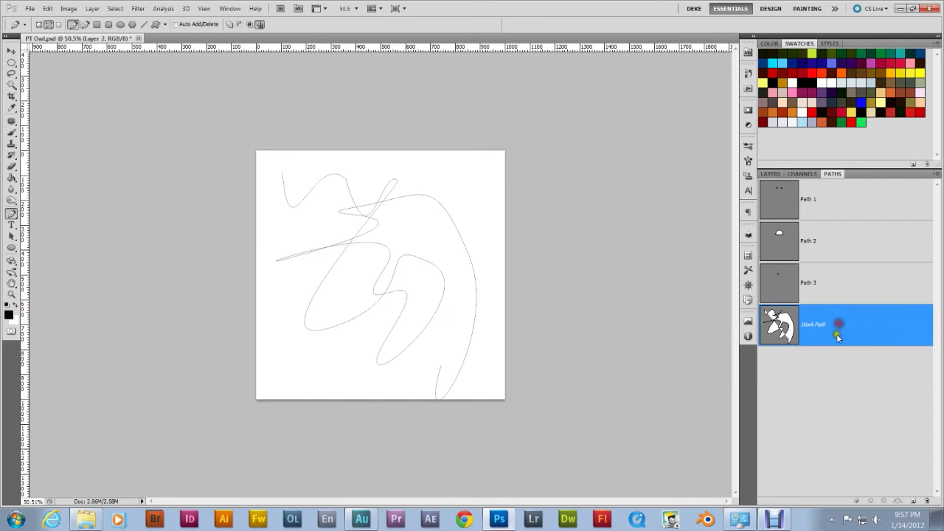
left_click(837, 387)
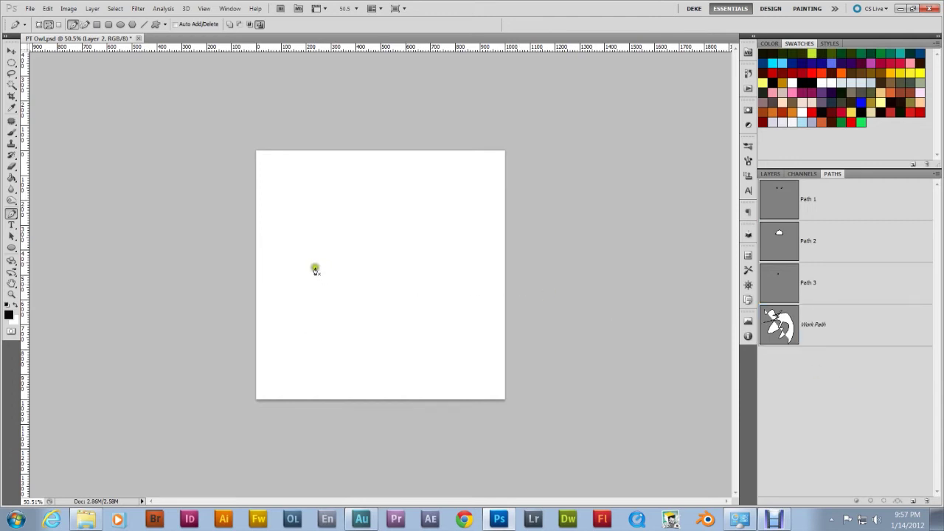
Draw a new path of three smooth anchors forming an S-curve near the canvas centre.
left_click_drag(307, 235, 378, 316)
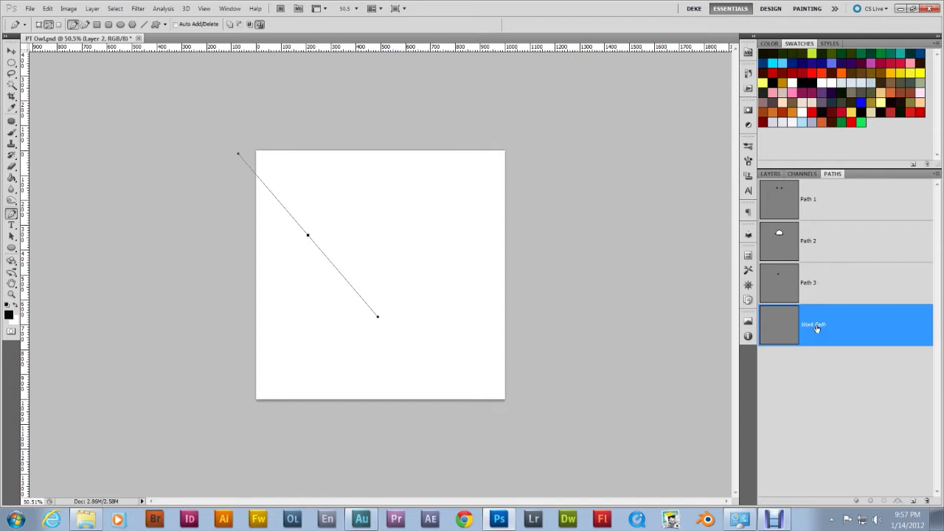
left_click(769, 173)
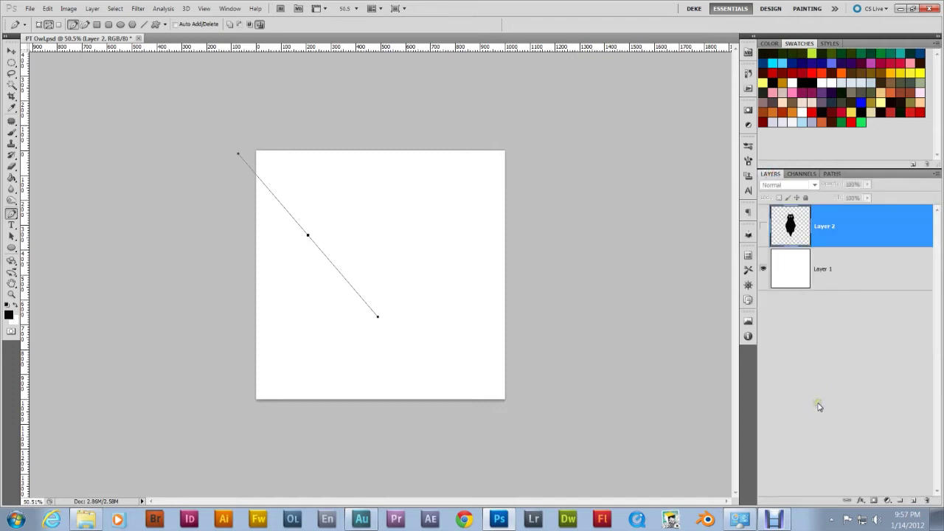
left_click(833, 174)
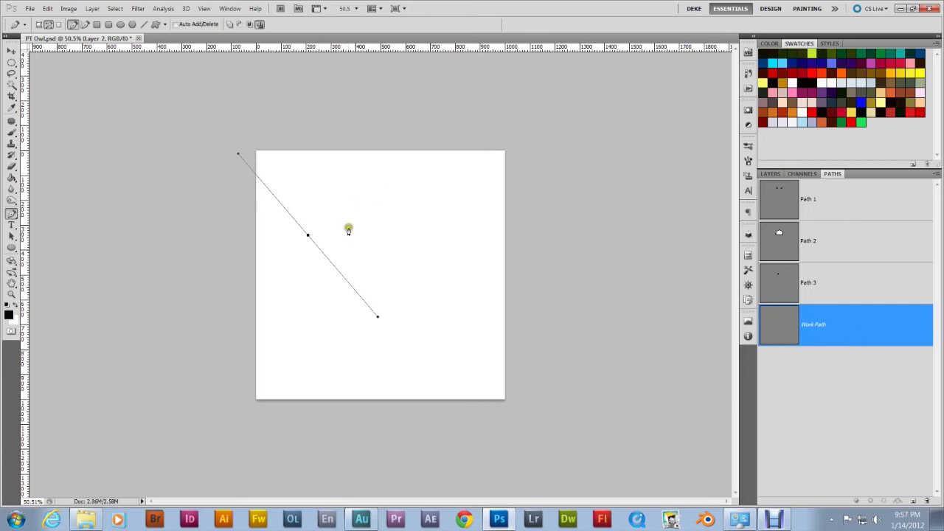
left_click_drag(348, 230, 384, 259)
left_click_drag(428, 216, 455, 280)
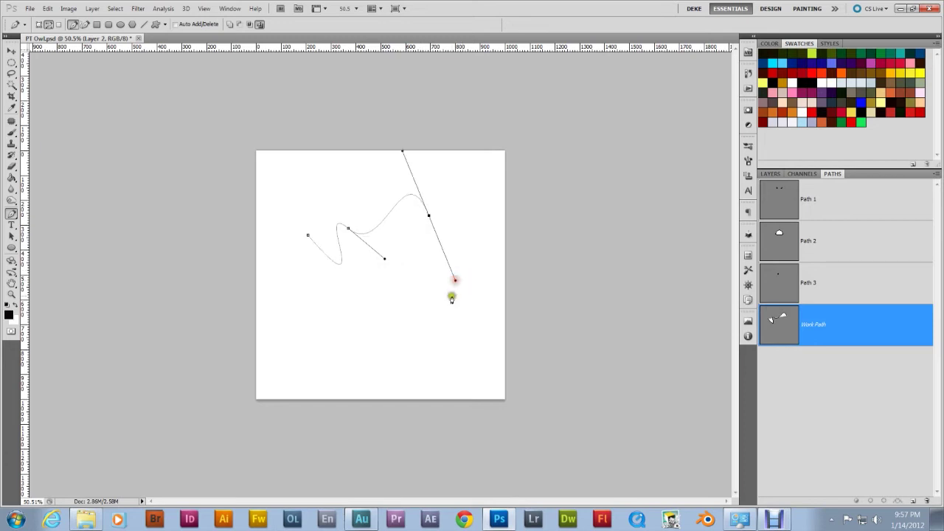
Cancel saving Work Path as Path 4, delete it with Delete Path, and return to Layers.
double_click(846, 326)
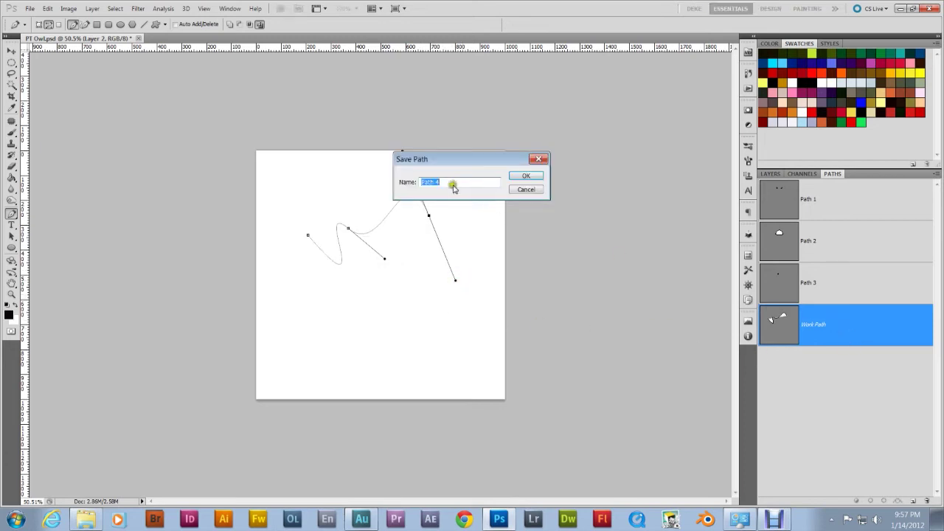
left_click(528, 176)
left_click(525, 190)
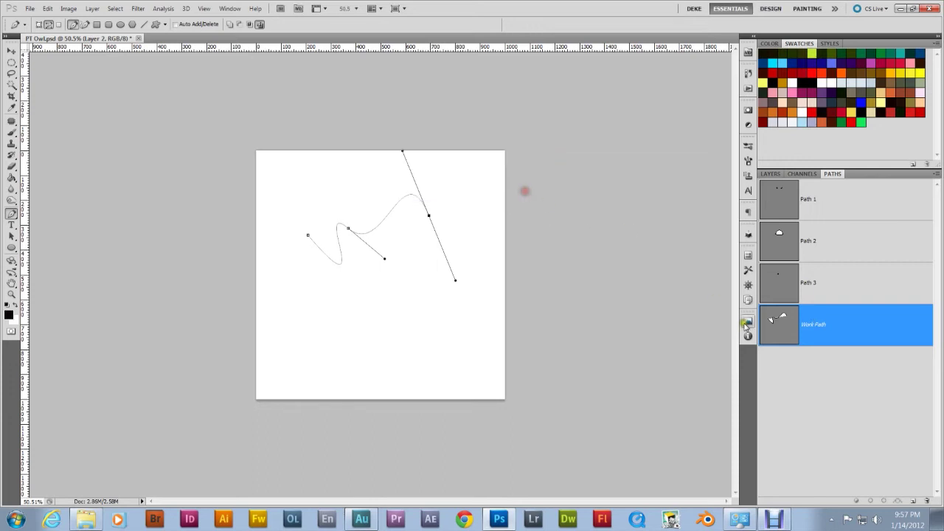
left_click(820, 325)
right_click(820, 324)
left_click(853, 339)
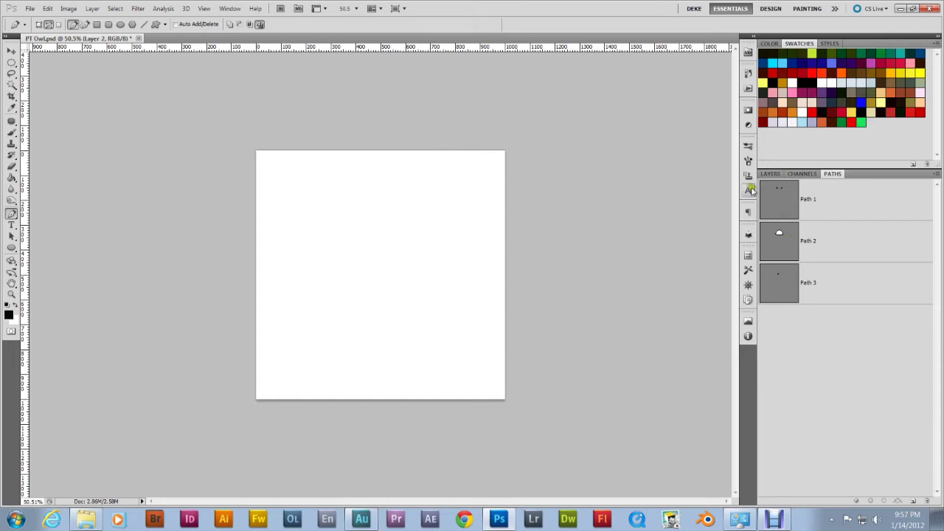
left_click(771, 173)
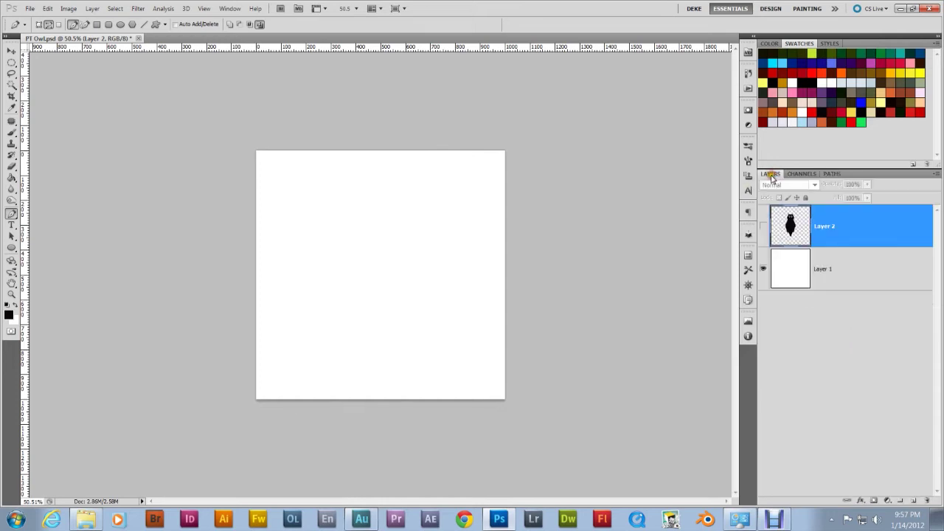
Turn on Layer 2's visibility and zoom to about 452% on the owl's head.
left_click(764, 228)
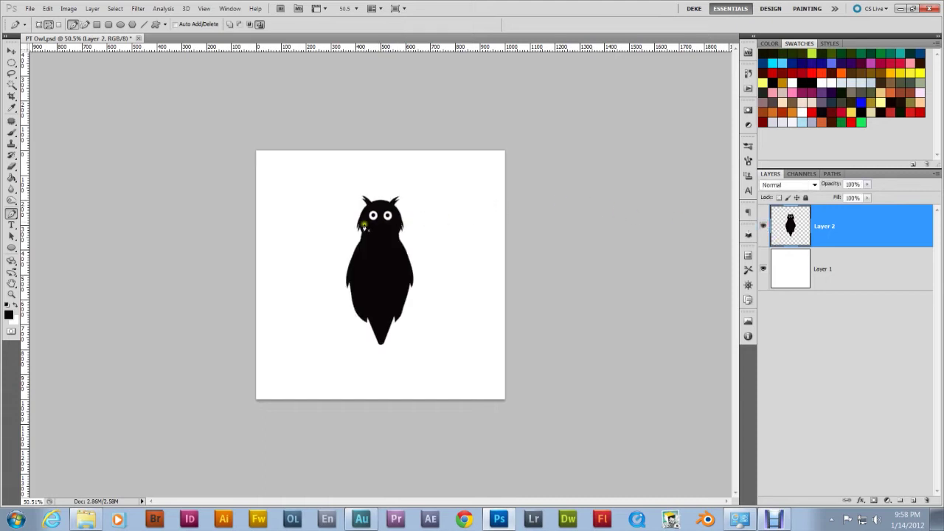
scroll(356, 215, "up", 2)
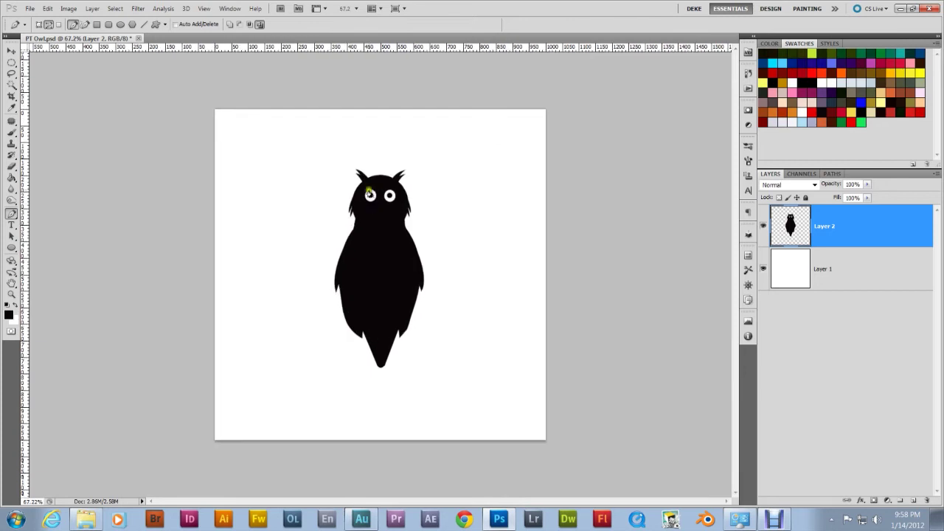
scroll(369, 190, "up", 5)
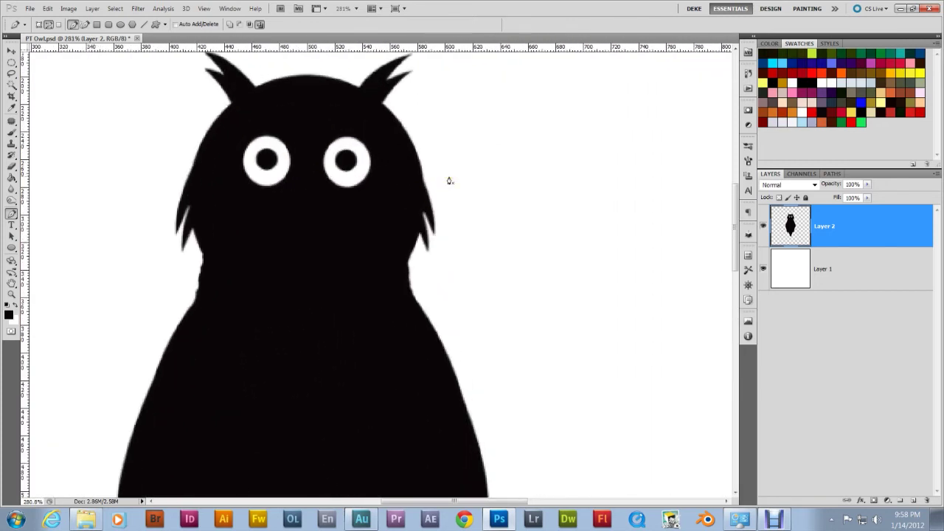
scroll(449, 181, "up", 2)
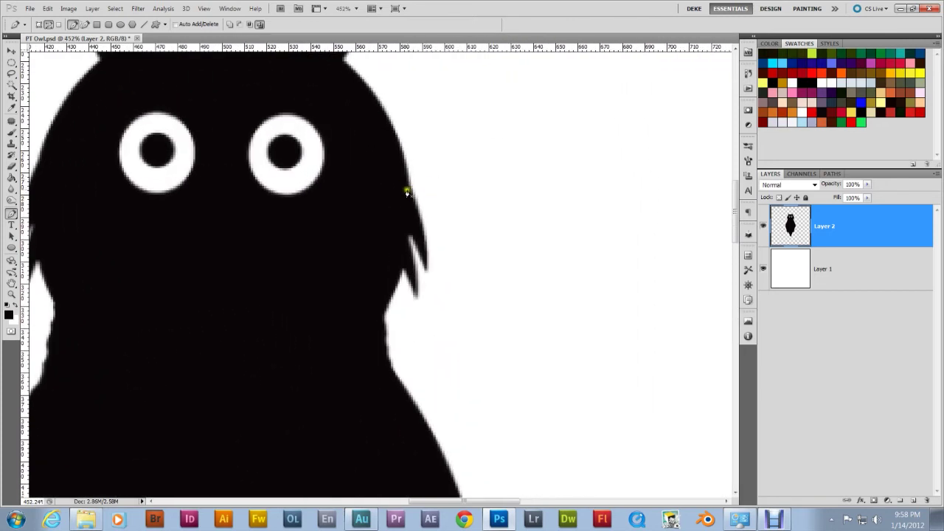
Trace the owl's right head edge up around the spike tip, breaking handles at its base.
left_click(410, 188)
left_click_drag(424, 212, 426, 259)
mouse_move(425, 260)
left_mouse_down()
mouse_move(430, 248)
mouse_move(426, 270)
left_mouse_up()
left_click(426, 270)
mouse_move(411, 241)
left_mouse_down()
mouse_move(409, 224)
mouse_move(402, 229)
left_mouse_up()
left_click_drag(403, 230, 410, 243)
left_click(410, 244)
Continue placing anchors down the owl's right edge toward the lower body.
left_click_drag(416, 271, 416, 299)
left_click(417, 299)
left_click_drag(402, 275, 401, 271)
mouse_move(385, 313)
left_mouse_down()
mouse_move(375, 316)
mouse_move(386, 314)
left_mouse_up()
left_click_drag(388, 355, 348, 197)
left_click_drag(375, 260, 352, 134)
Add an anchor lower on the owl's right side and bend the segment to hug the edge.
scroll(380, 173, "down", 3)
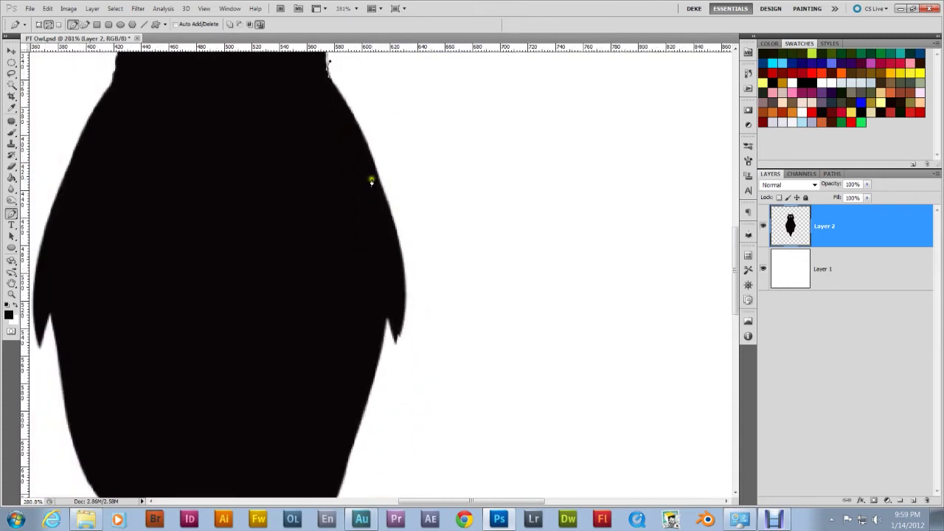
scroll(371, 181, "up", 1)
left_click_drag(309, 116, 344, 190)
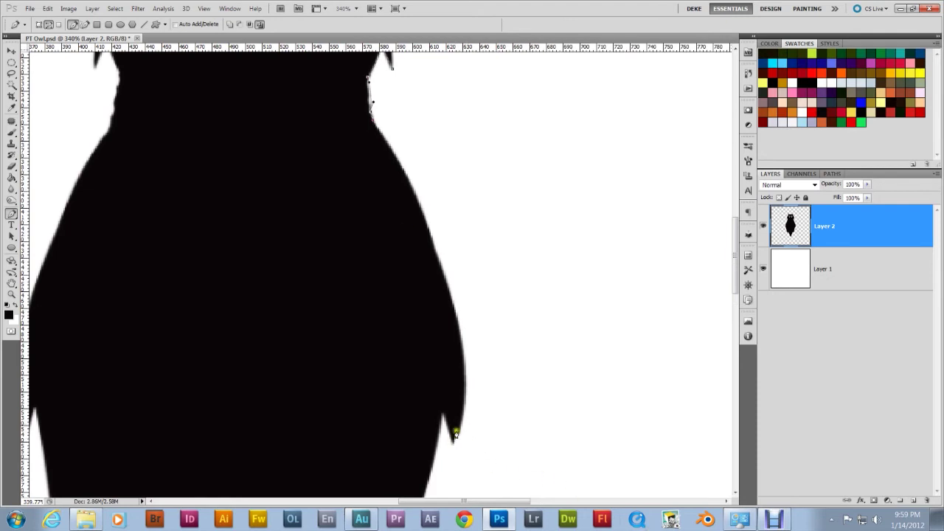
left_click_drag(464, 360, 454, 463)
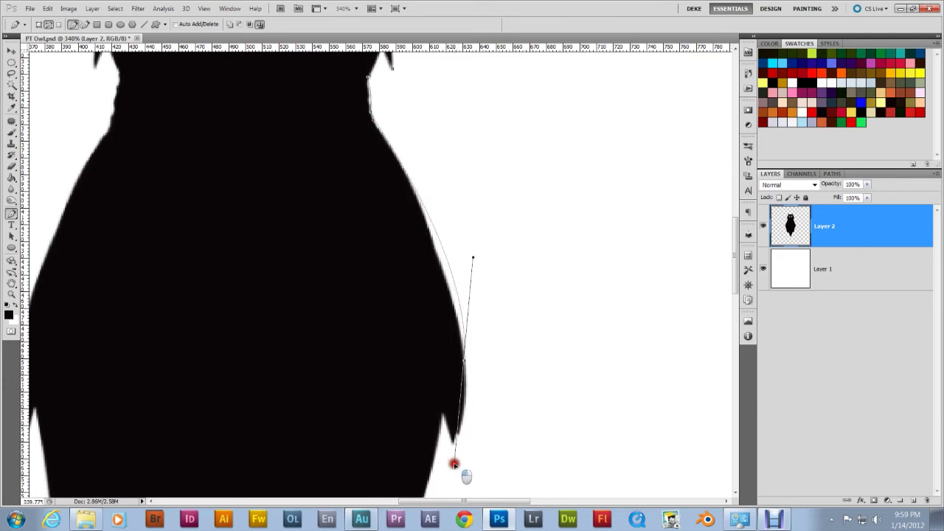
left_click(463, 370, "alt")
left_click_drag(474, 259, 461, 262)
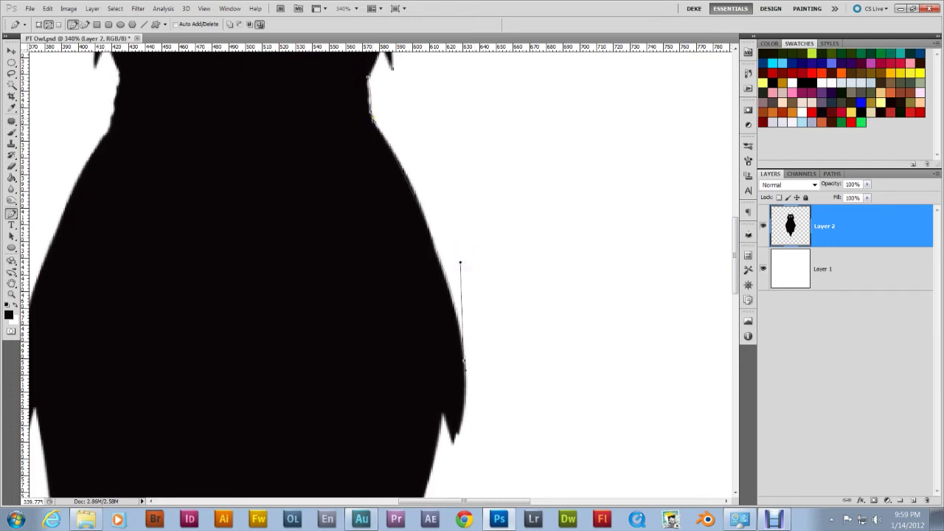
left_click_drag(373, 120, 401, 162)
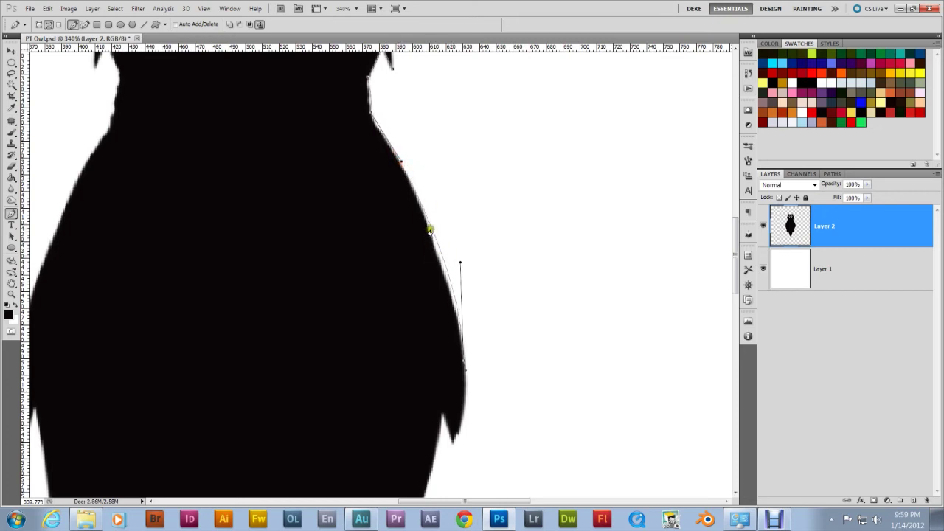
Insert an anchor on the traced path via Add Anchor Point and shape the curve along the body edge.
right_click(428, 221)
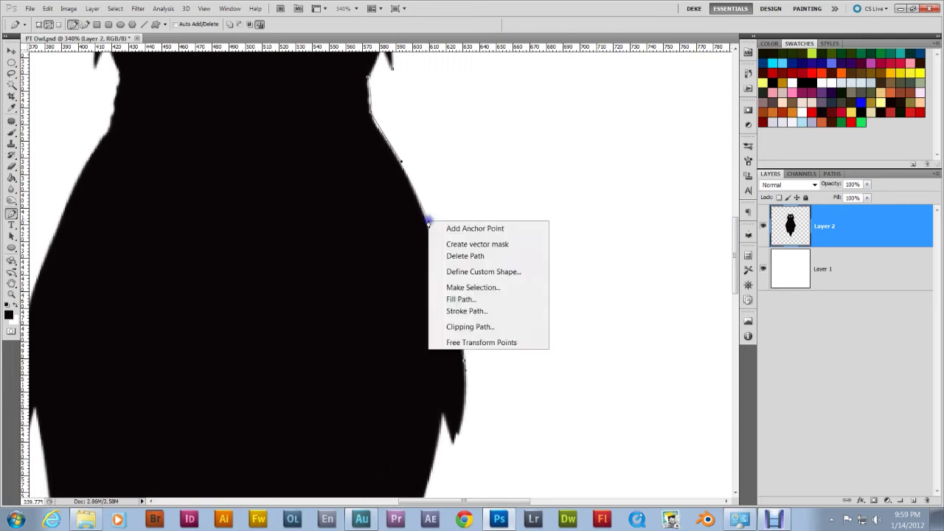
left_click(447, 230)
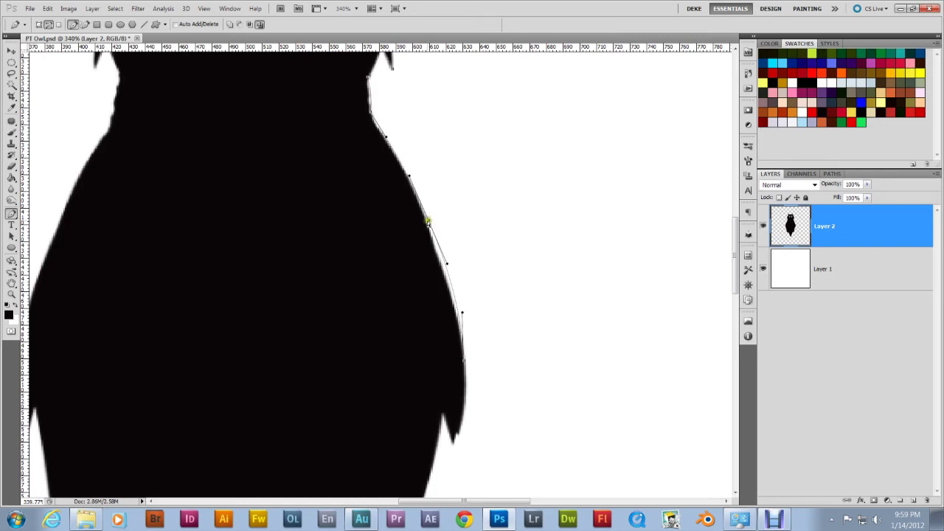
left_click_drag(428, 221, 425, 223)
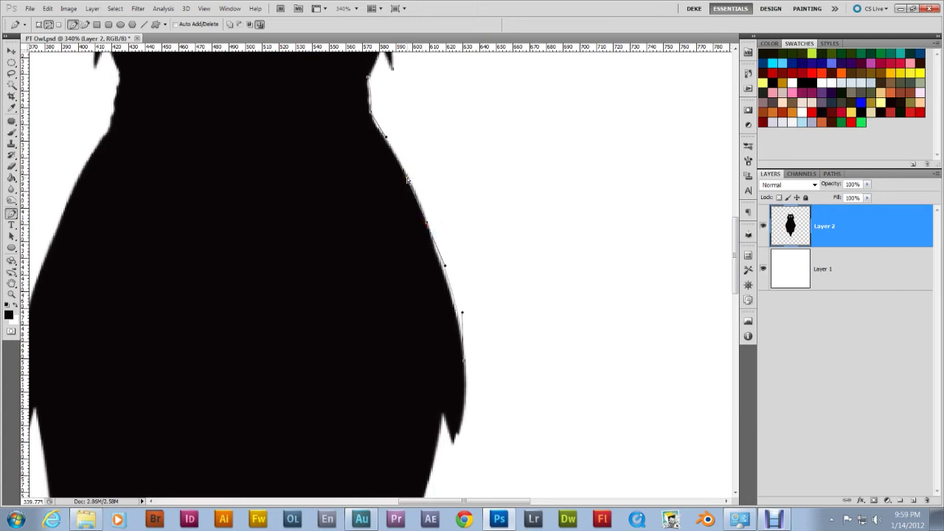
mouse_move(408, 181)
left_mouse_down()
mouse_move(422, 177)
mouse_move(413, 169)
mouse_move(466, 180)
mouse_move(427, 164)
mouse_move(413, 182)
left_mouse_up()
left_click_drag(442, 273, 445, 272)
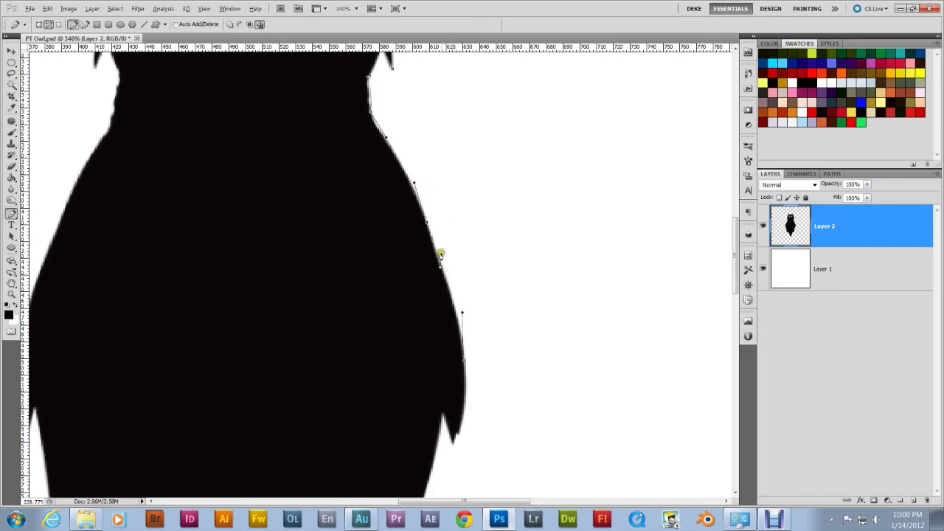
left_click_drag(440, 269, 443, 267)
Continue anchors down the body edge, ending with a smooth anchor at the lower spike tip.
left_click(492, 323)
left_click(476, 313)
scroll(476, 306, "up", 1)
scroll(491, 258, "down", 3)
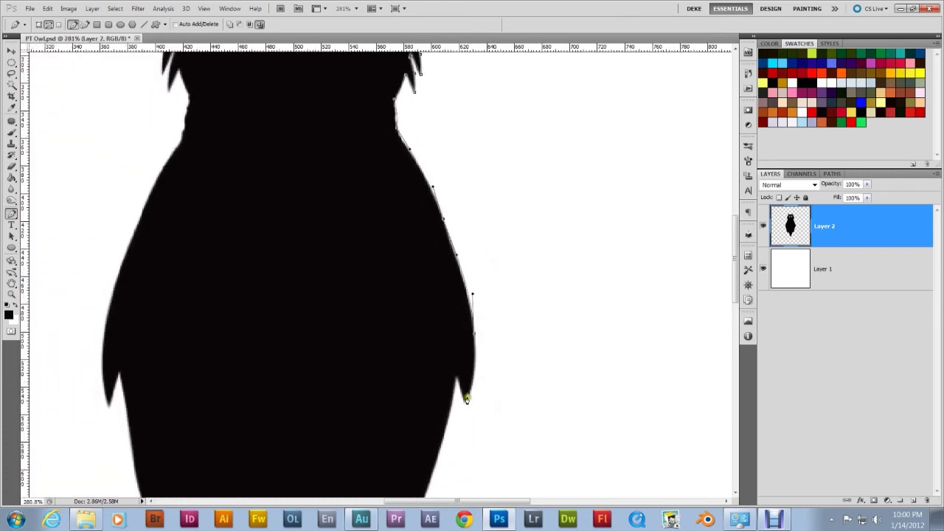
mouse_move(461, 404)
left_mouse_down()
mouse_move(452, 425)
mouse_move(454, 374)
mouse_move(462, 386)
left_mouse_up()
Hide Layer 2's owl silhouette, zoom in, and display Path 1's two ear tuft outlines.
left_click(829, 174)
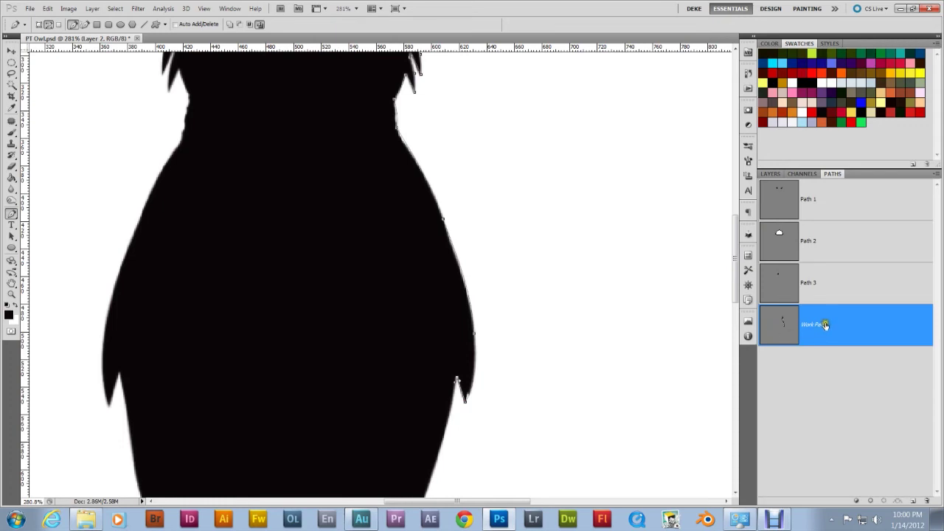
left_click(828, 240)
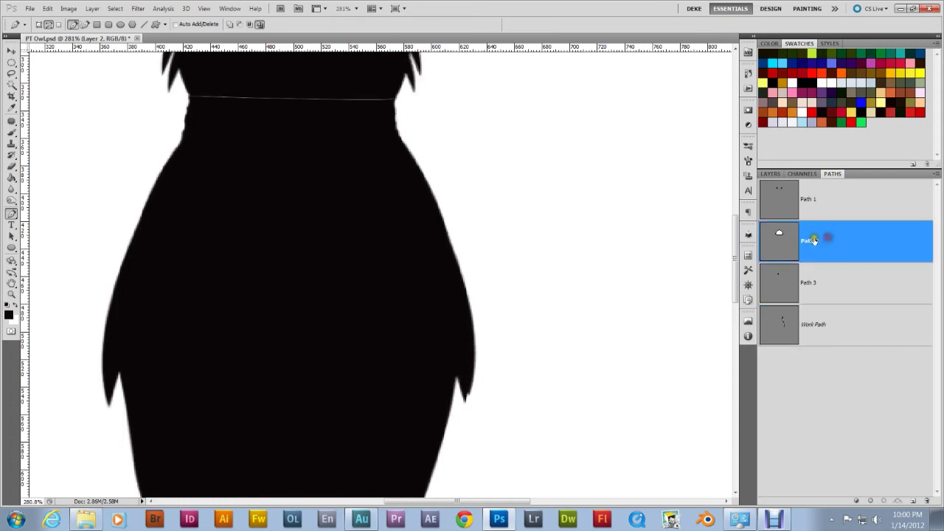
left_click(771, 174)
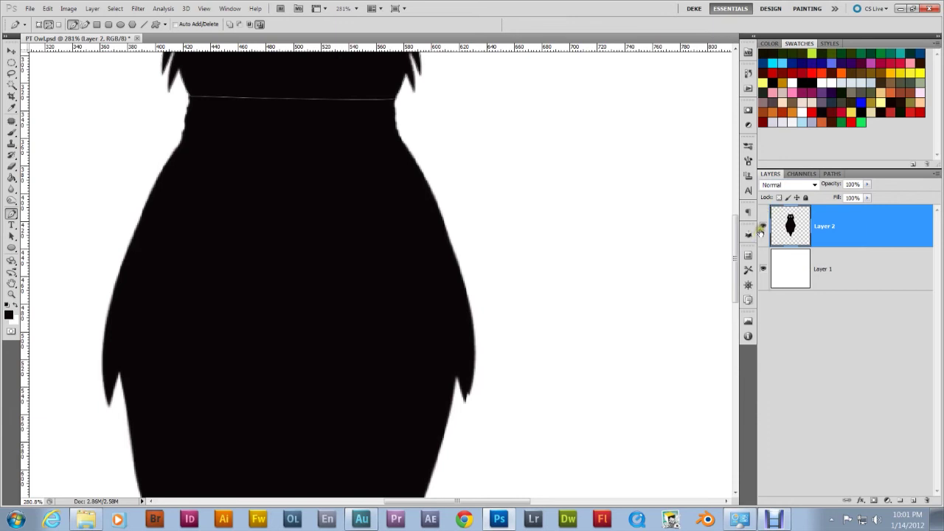
left_click(764, 225)
key("ctrl+0")
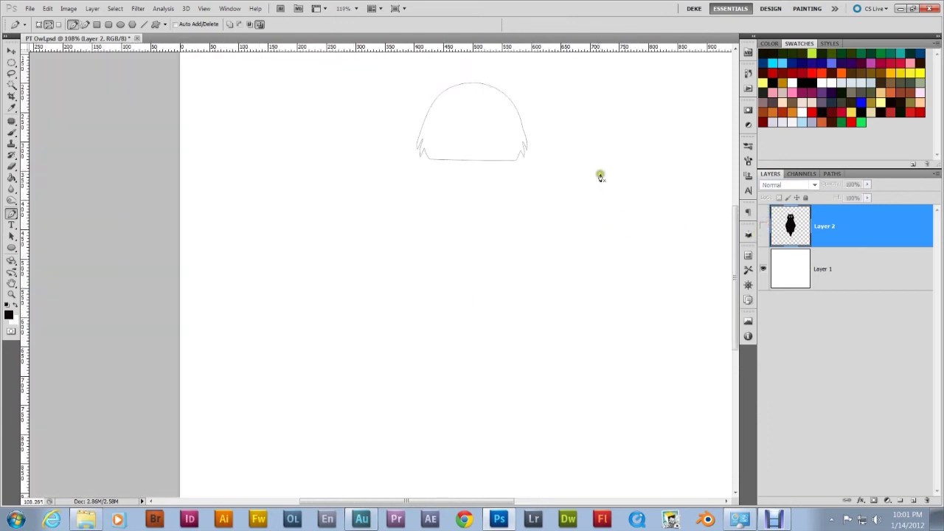
left_click_drag(385, 143, 626, 139)
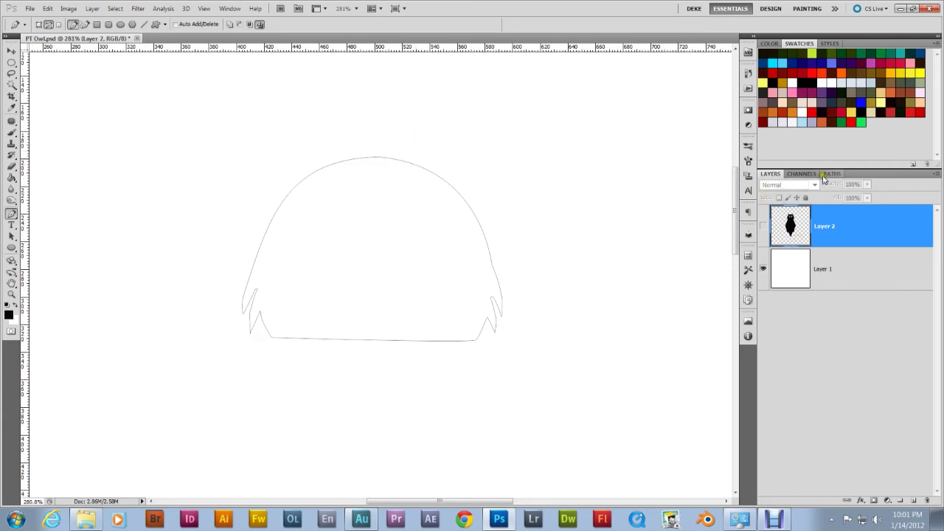
left_click(831, 176)
left_click(812, 209)
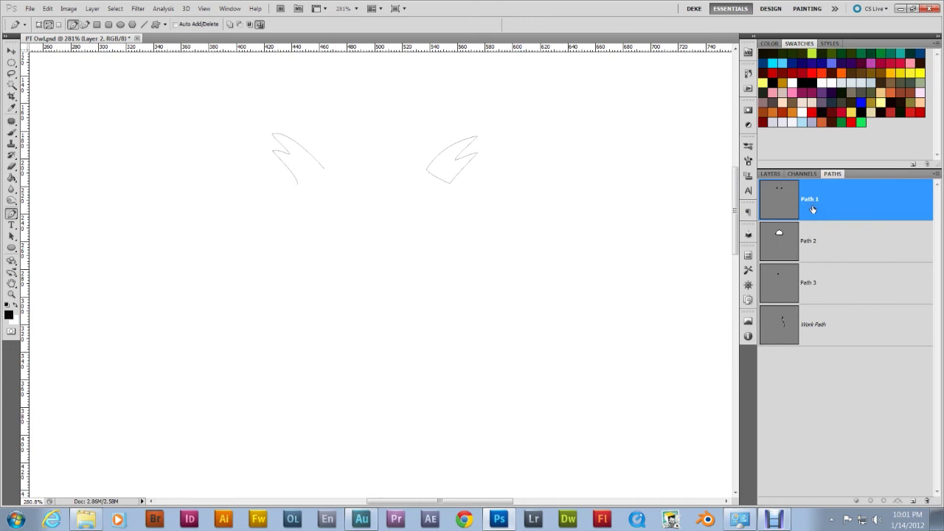
Reshape the left ear tuft's lower anchor, close it at the start anchor, and straighten its bottom segment.
left_click(290, 188)
mouse_move(297, 185)
left_mouse_down()
mouse_move(321, 174)
mouse_move(311, 179)
left_mouse_up()
left_click(300, 185)
left_click_drag(299, 184, 322, 172)
left_click(322, 170)
left_click(313, 173, "ctrl")
left_click_drag(320, 169, 311, 163)
left_click_drag(311, 161, 317, 172)
Make Layer 2's black owl silhouette visible again and deselect the path so its outline hides.
left_click(770, 174)
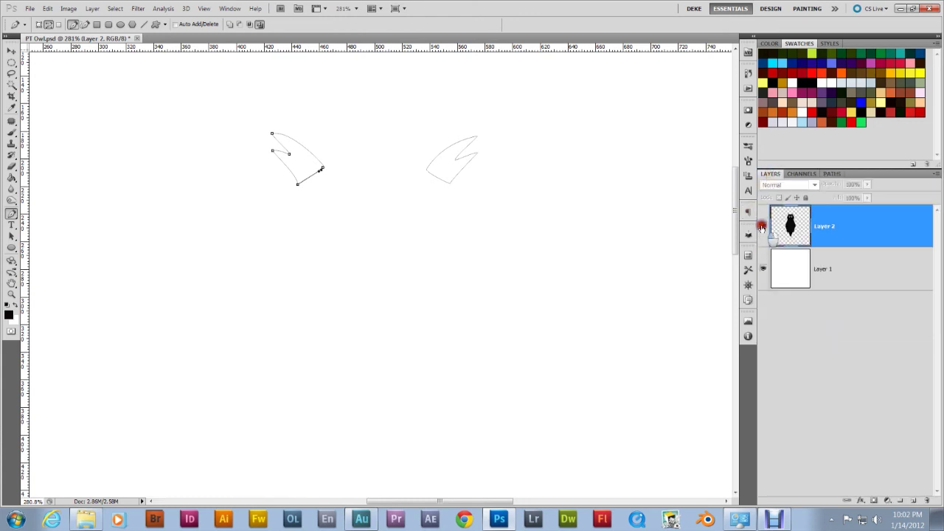
left_click(763, 226)
scroll(578, 282, "down", 2)
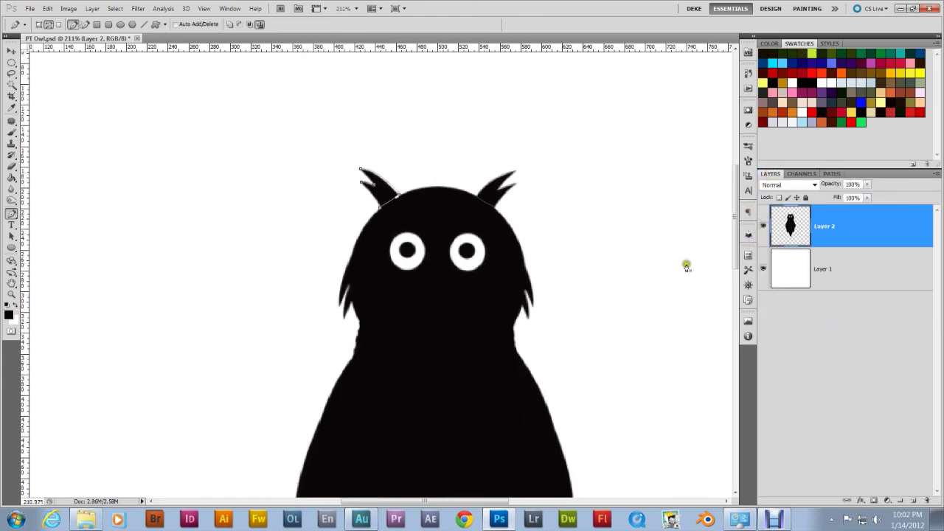
left_click(832, 174)
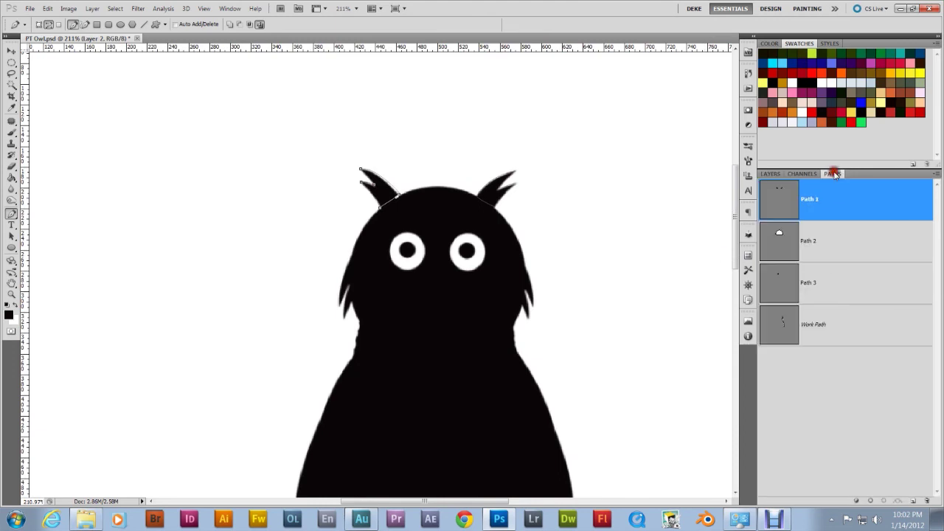
left_click(812, 391)
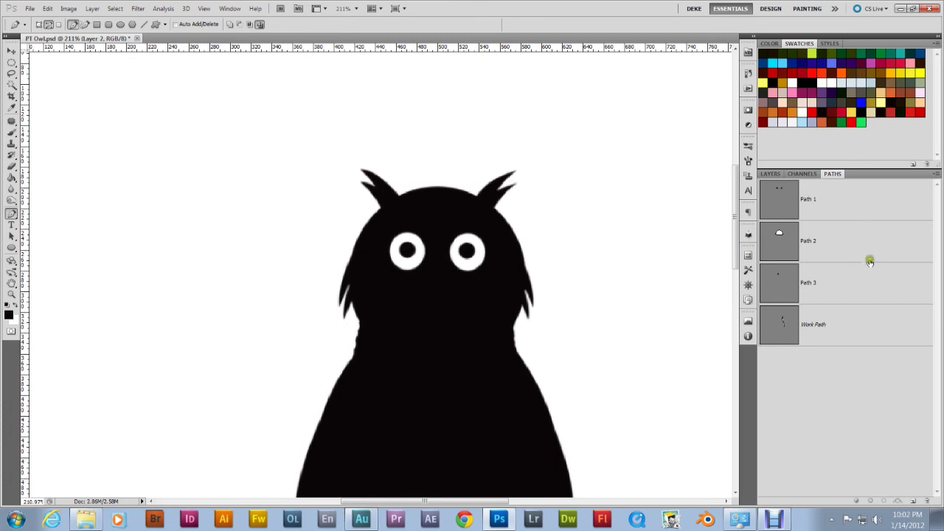
left_click(769, 174)
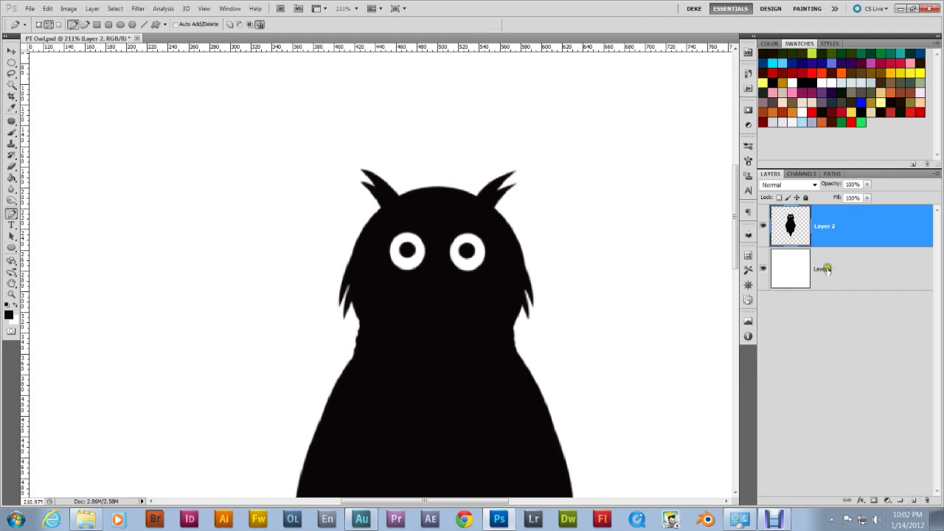
left_click(831, 174)
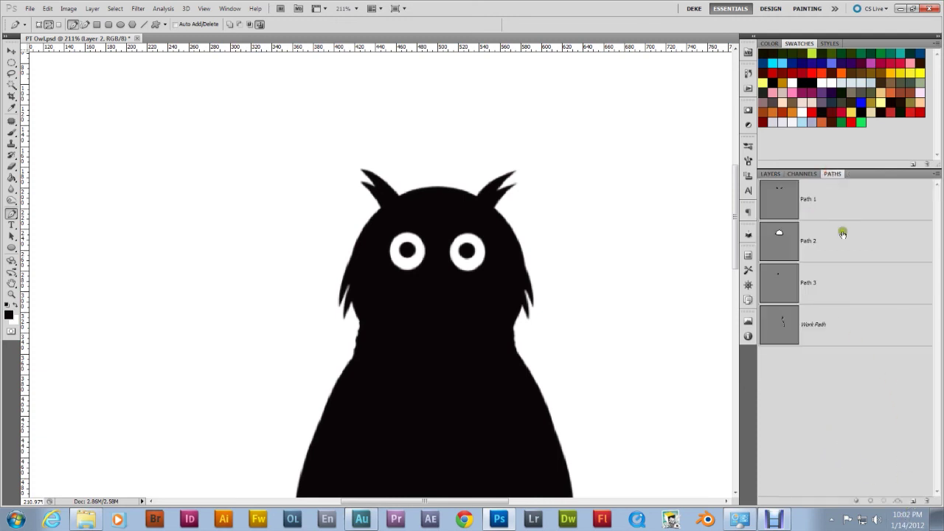
left_click(769, 175)
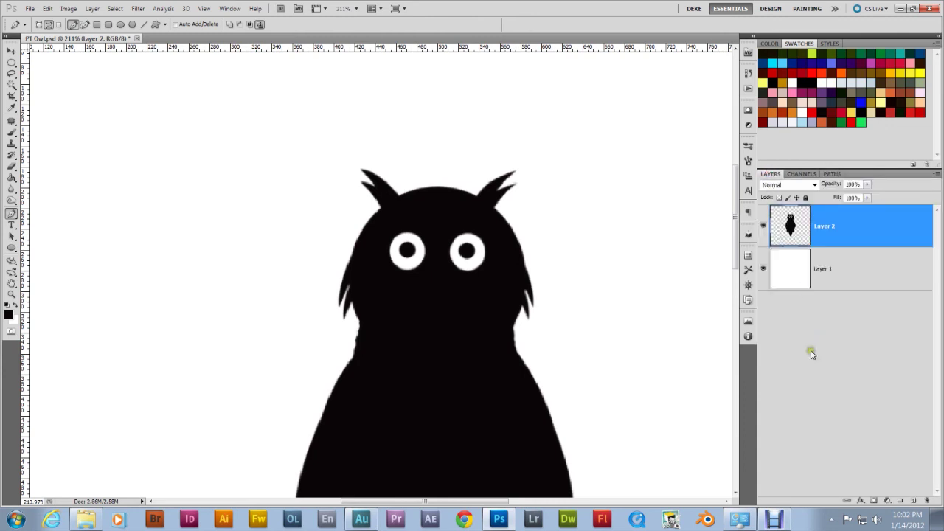
Zoom out and pan up so the whole owl, body included, is in view.
scroll(514, 362, "down", 2)
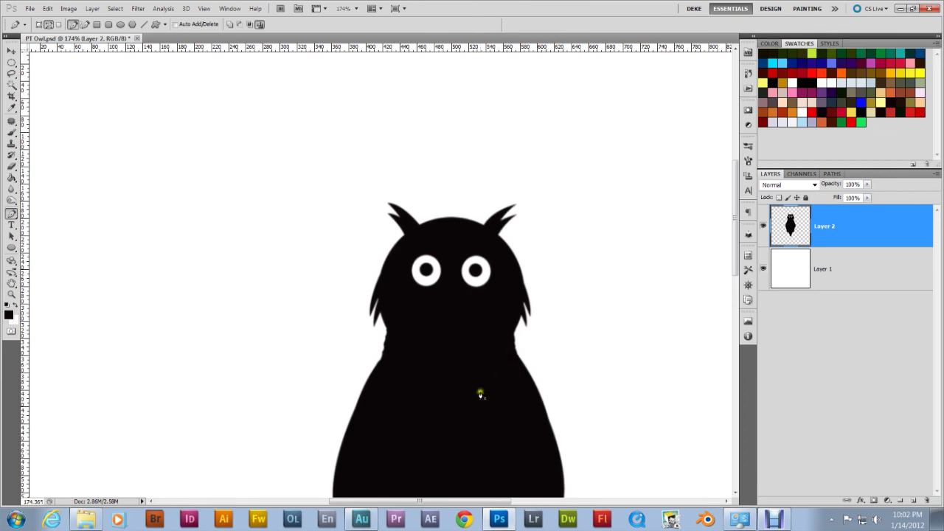
left_click_drag(471, 407, 457, 270)
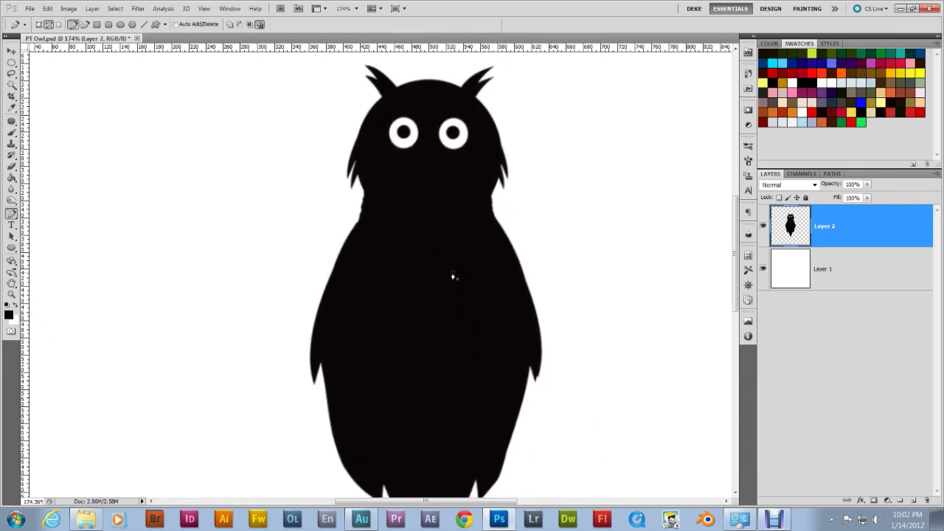
mouse_move(423, 302)
left_mouse_down()
mouse_move(423, 286)
mouse_move(427, 297)
left_mouse_up()
scroll(426, 291, "down", 2)
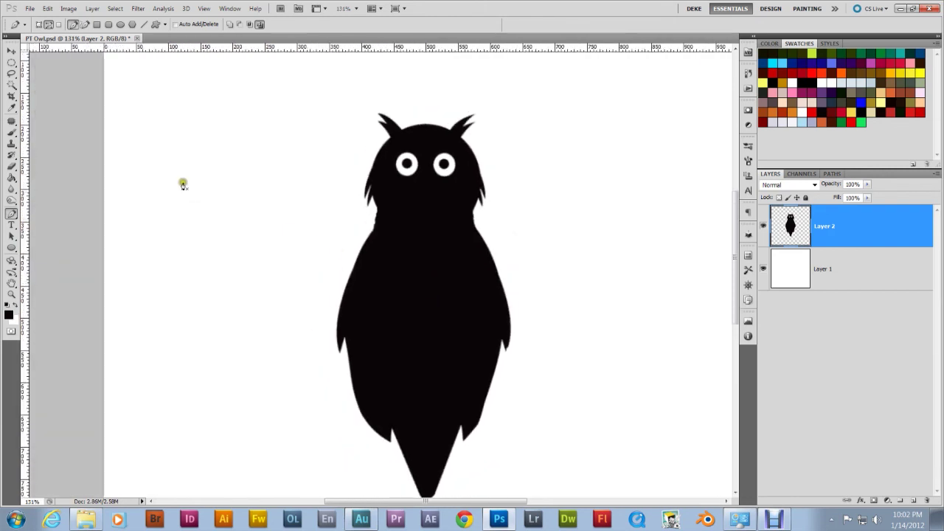
Magic Wand-select the white background around the owl and convert the selection into a work path.
left_click(11, 85)
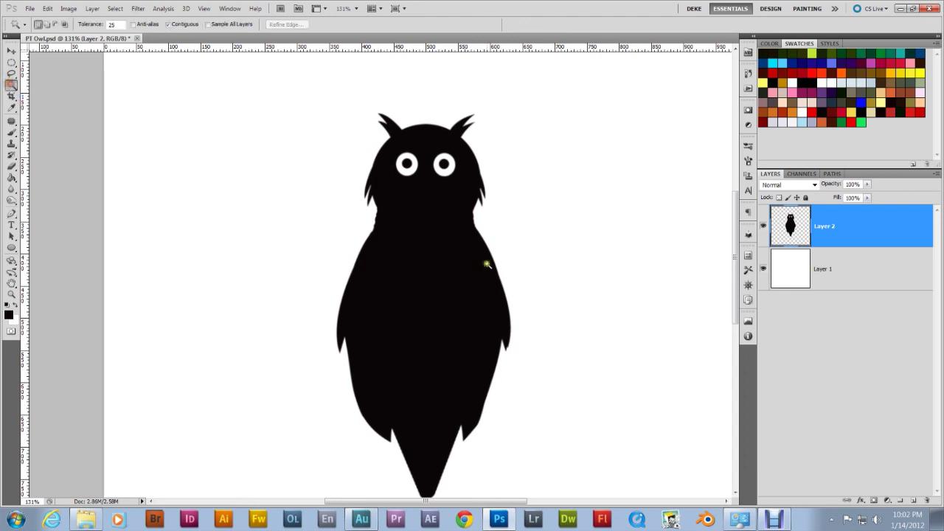
left_click(337, 249)
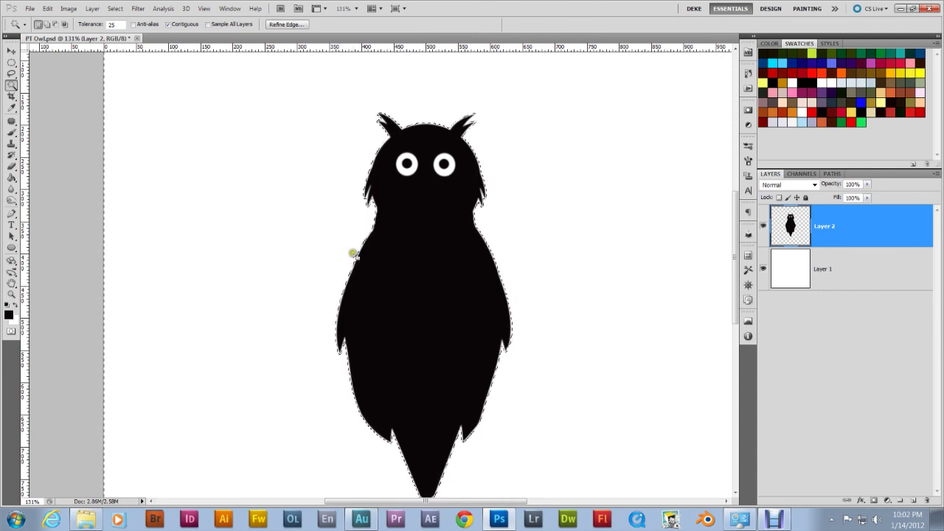
right_click(375, 268)
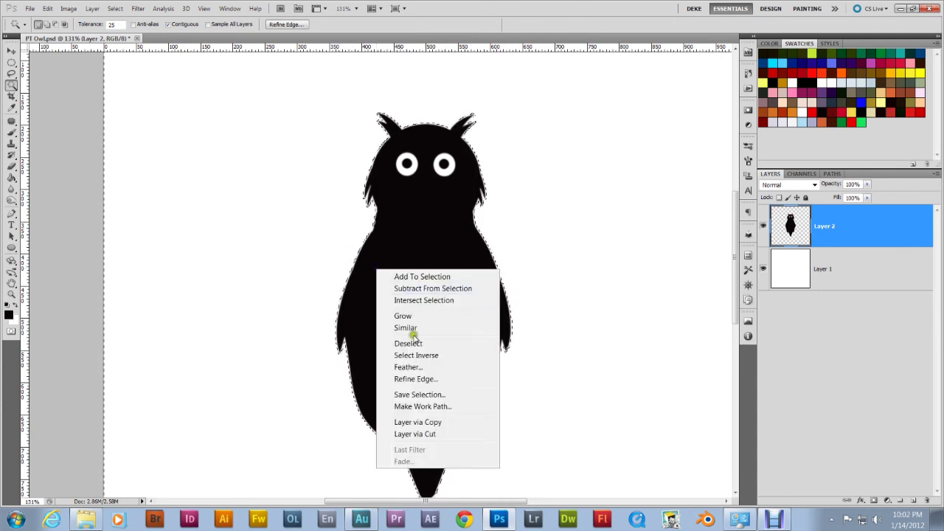
left_click(431, 407)
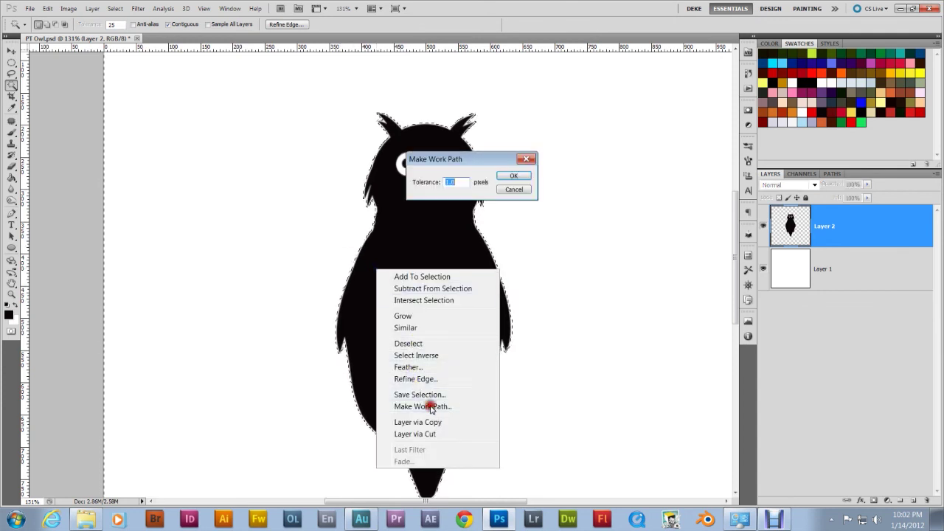
left_click(513, 175)
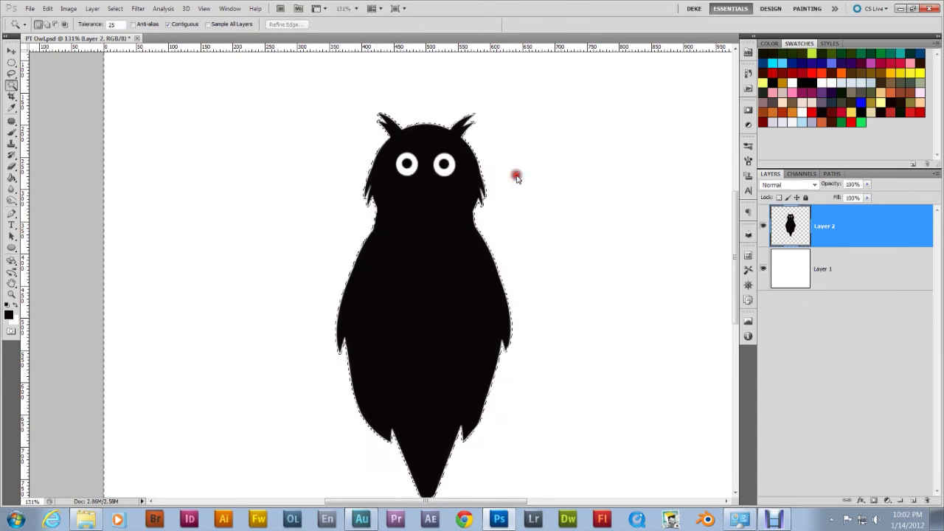
Save the work path as Path 4 in the Paths panel.
left_click(833, 175)
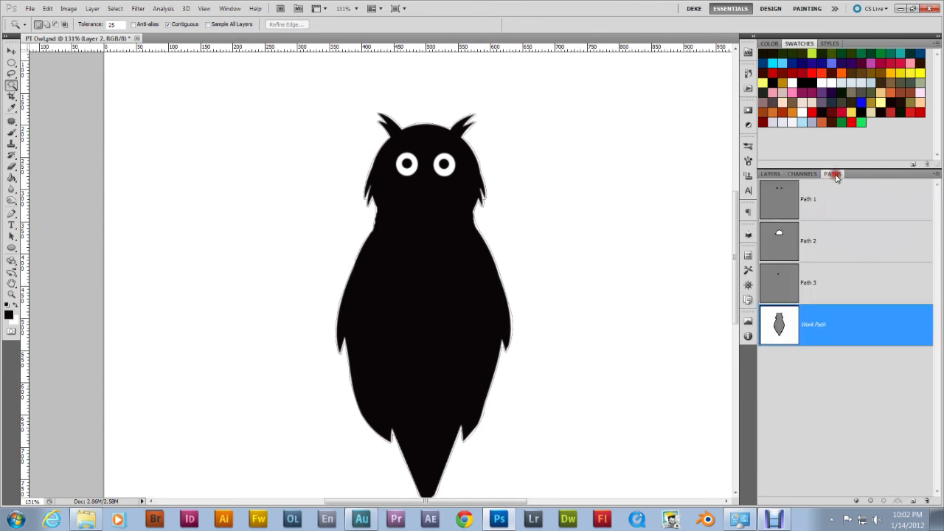
double_click(814, 325)
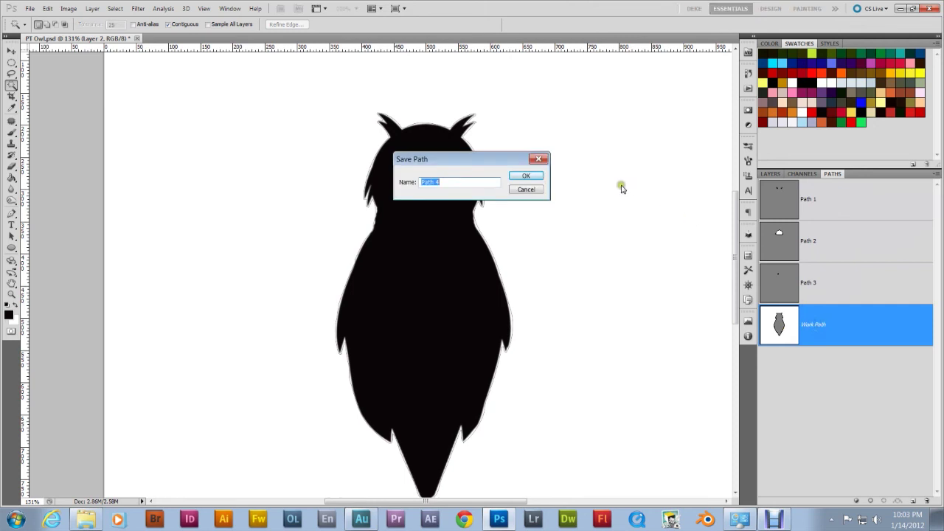
left_click(528, 176)
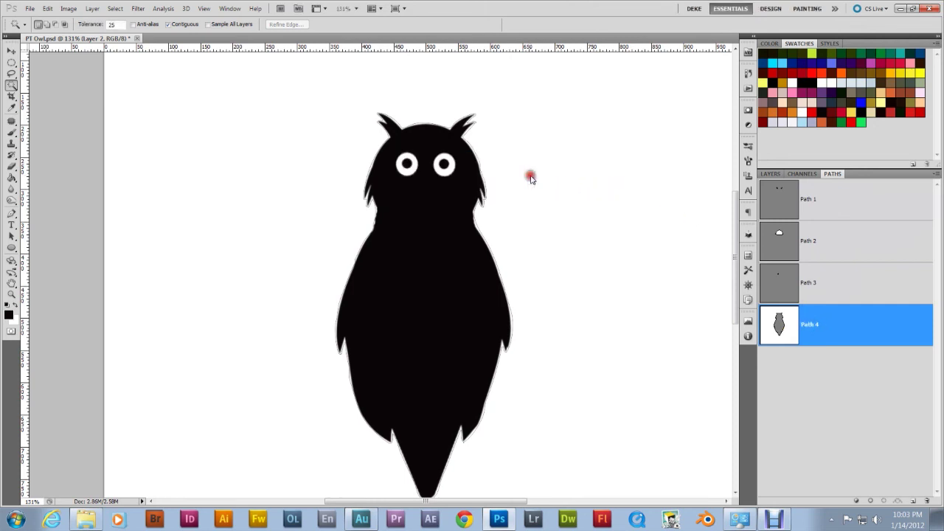
left_click(483, 219)
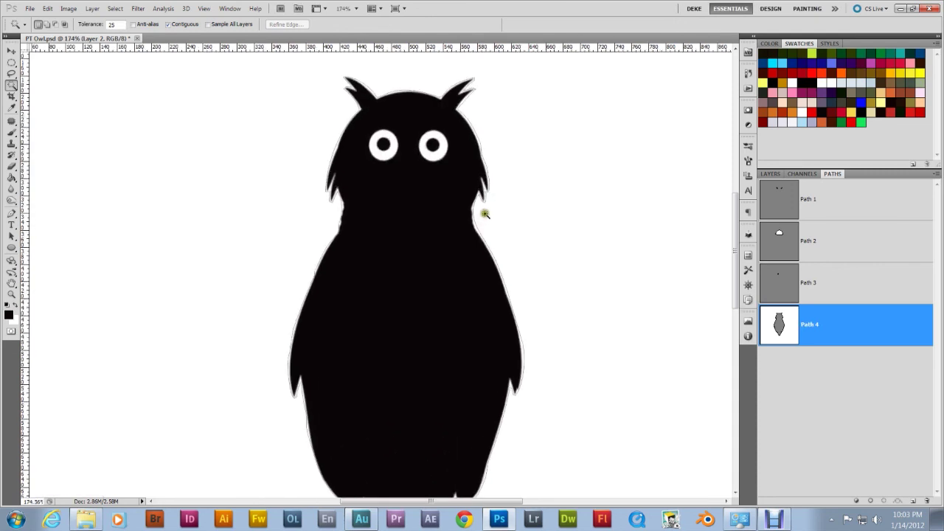
Return to the Layers list, zoom to about 969% on the owl's right shoulder, and choose the Pen tool.
left_click(770, 174)
scroll(453, 204, "up", 5)
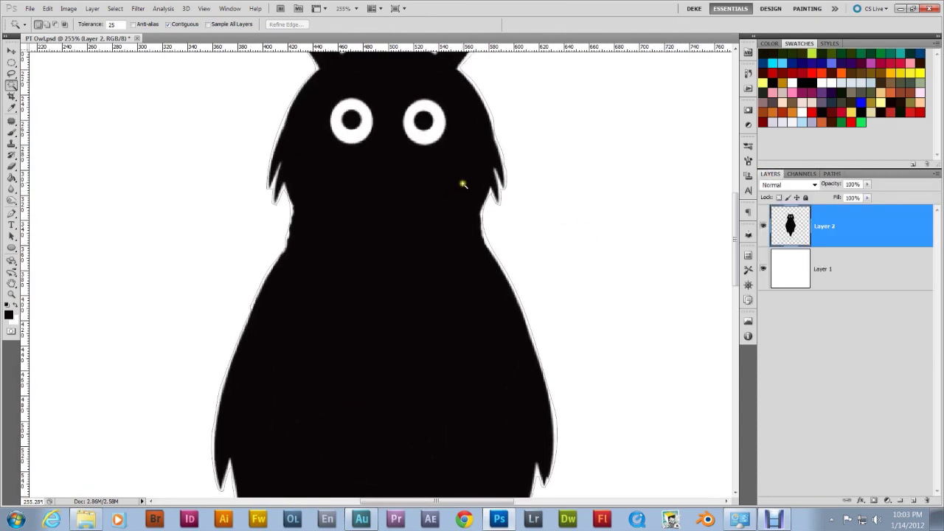
scroll(499, 148, "up", 3)
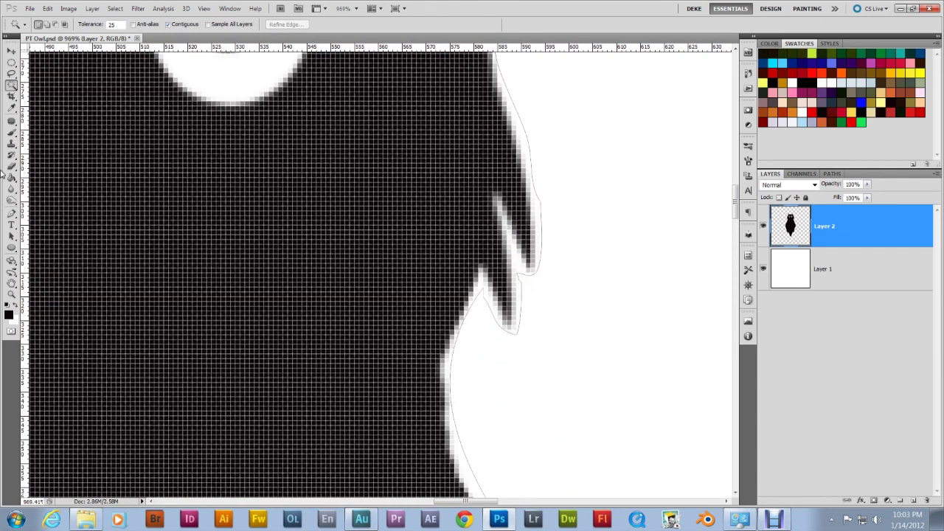
left_click(12, 214)
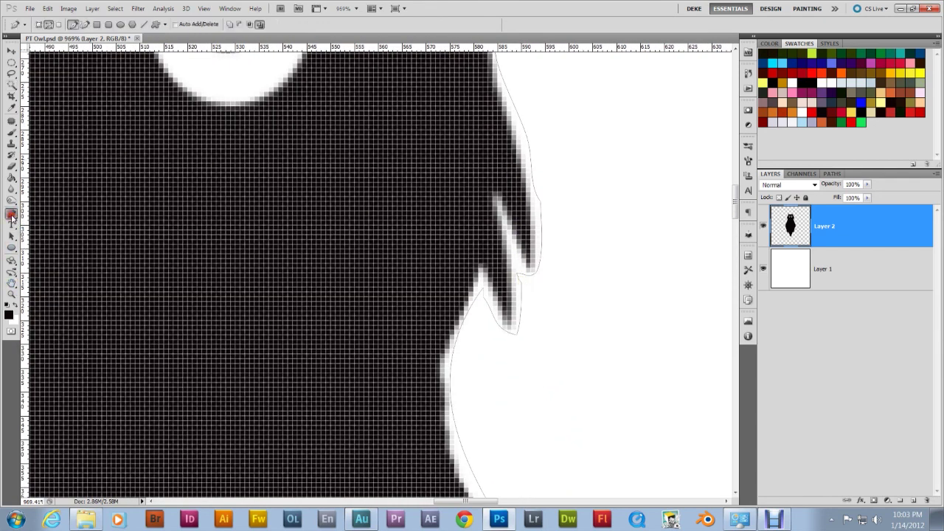